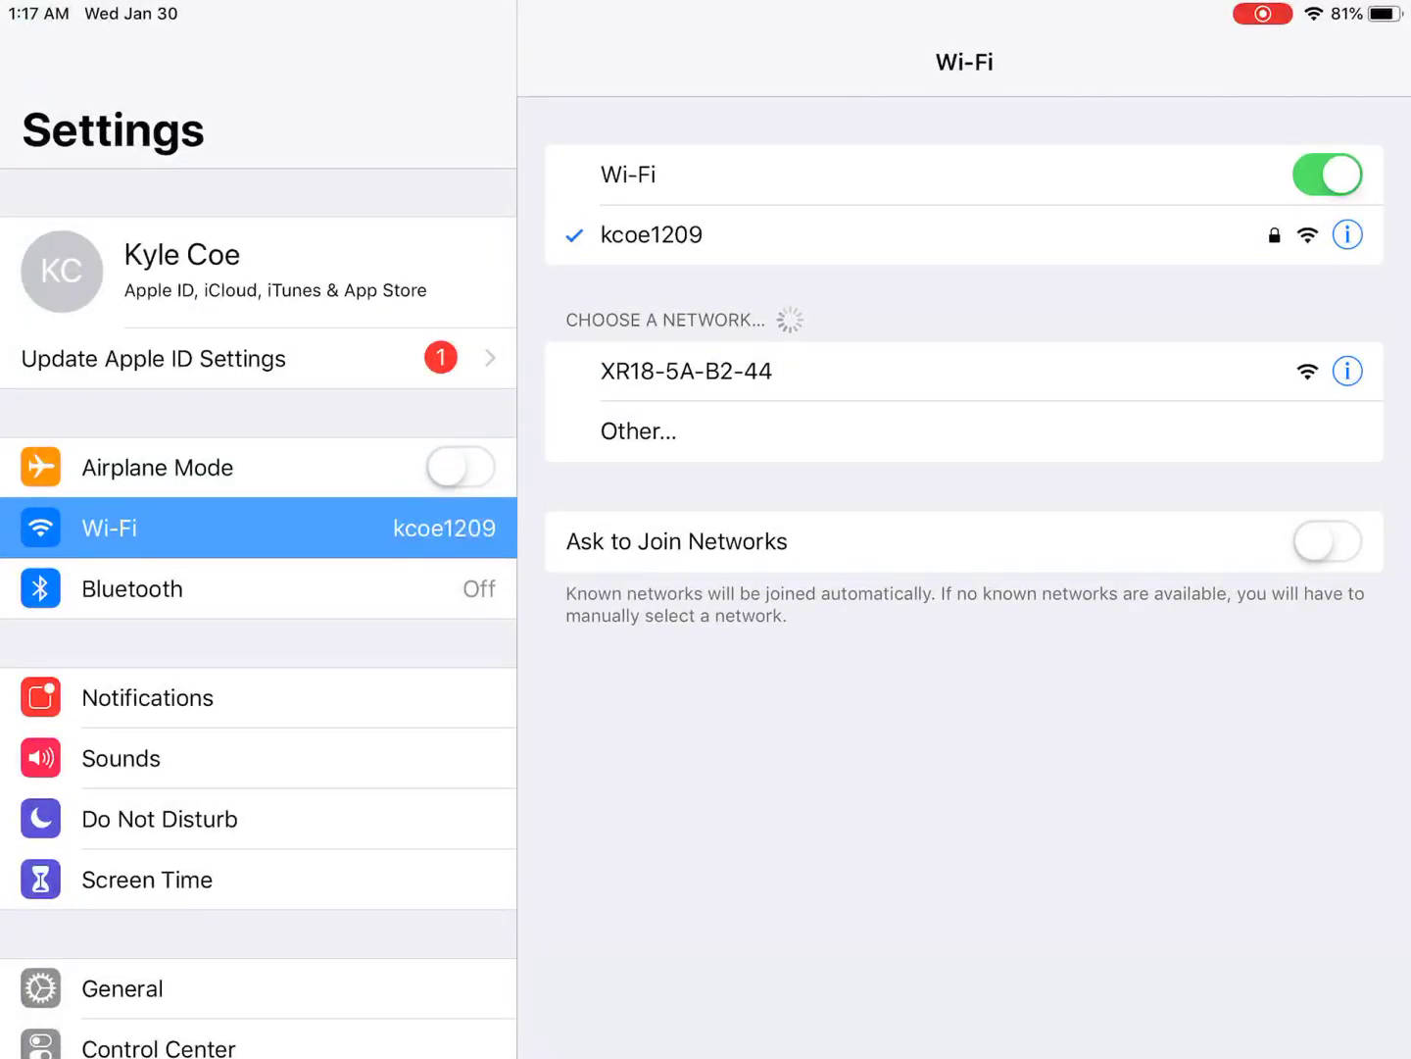
Step: Join the XR18-5A-B2-44 Wi-Fi network, then go back to the iPad home screen
left_click(686, 371)
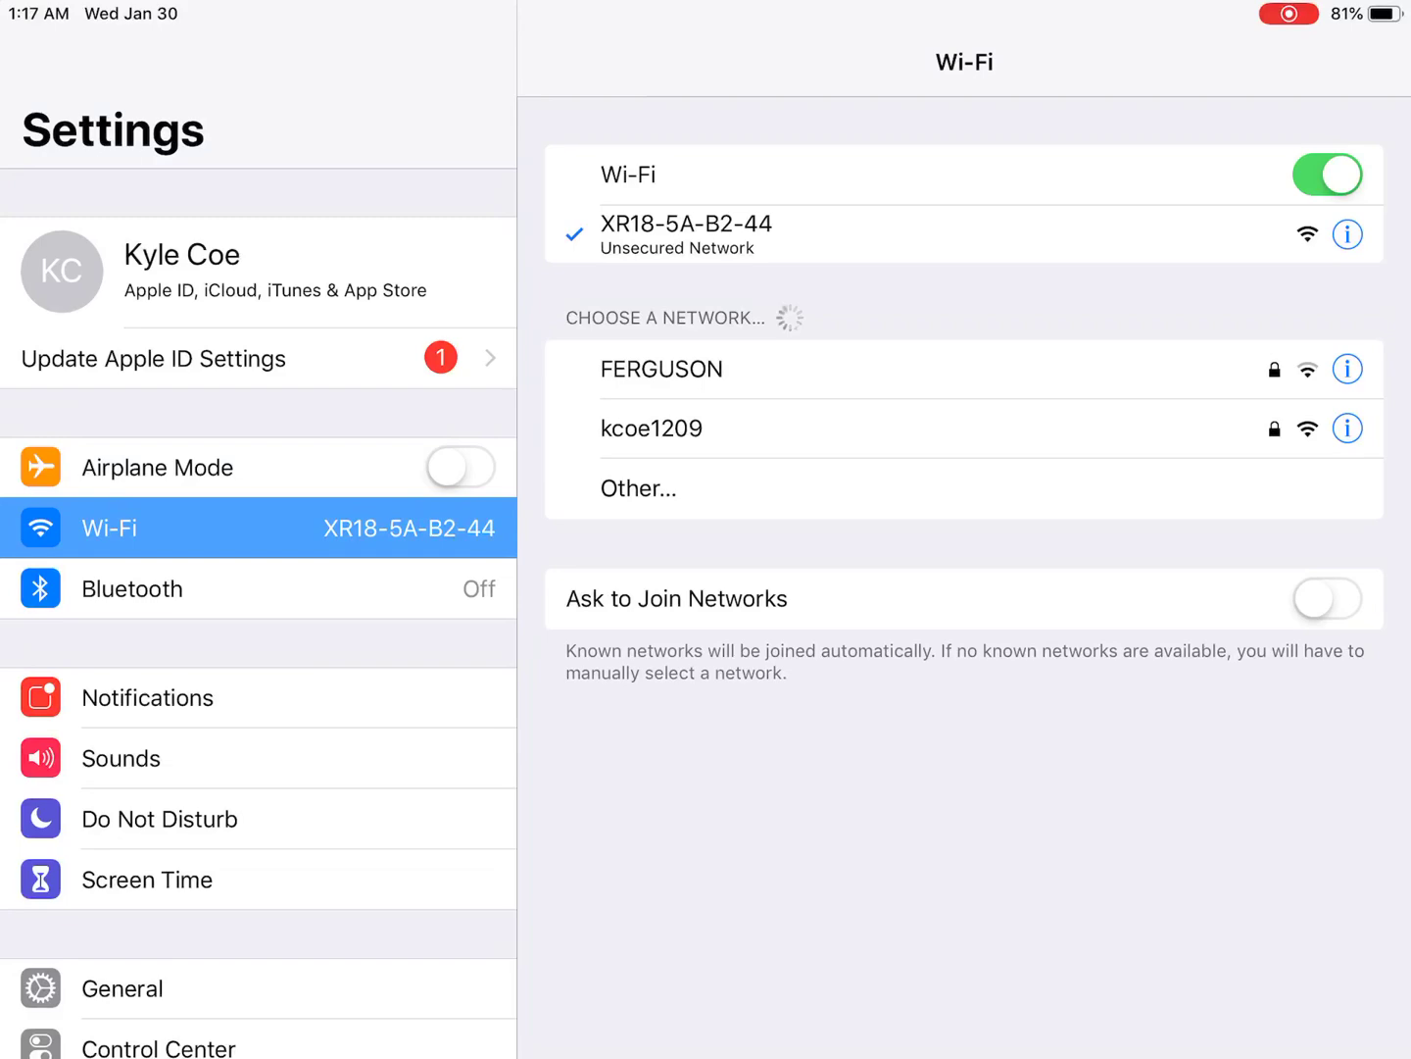
key("super+h")
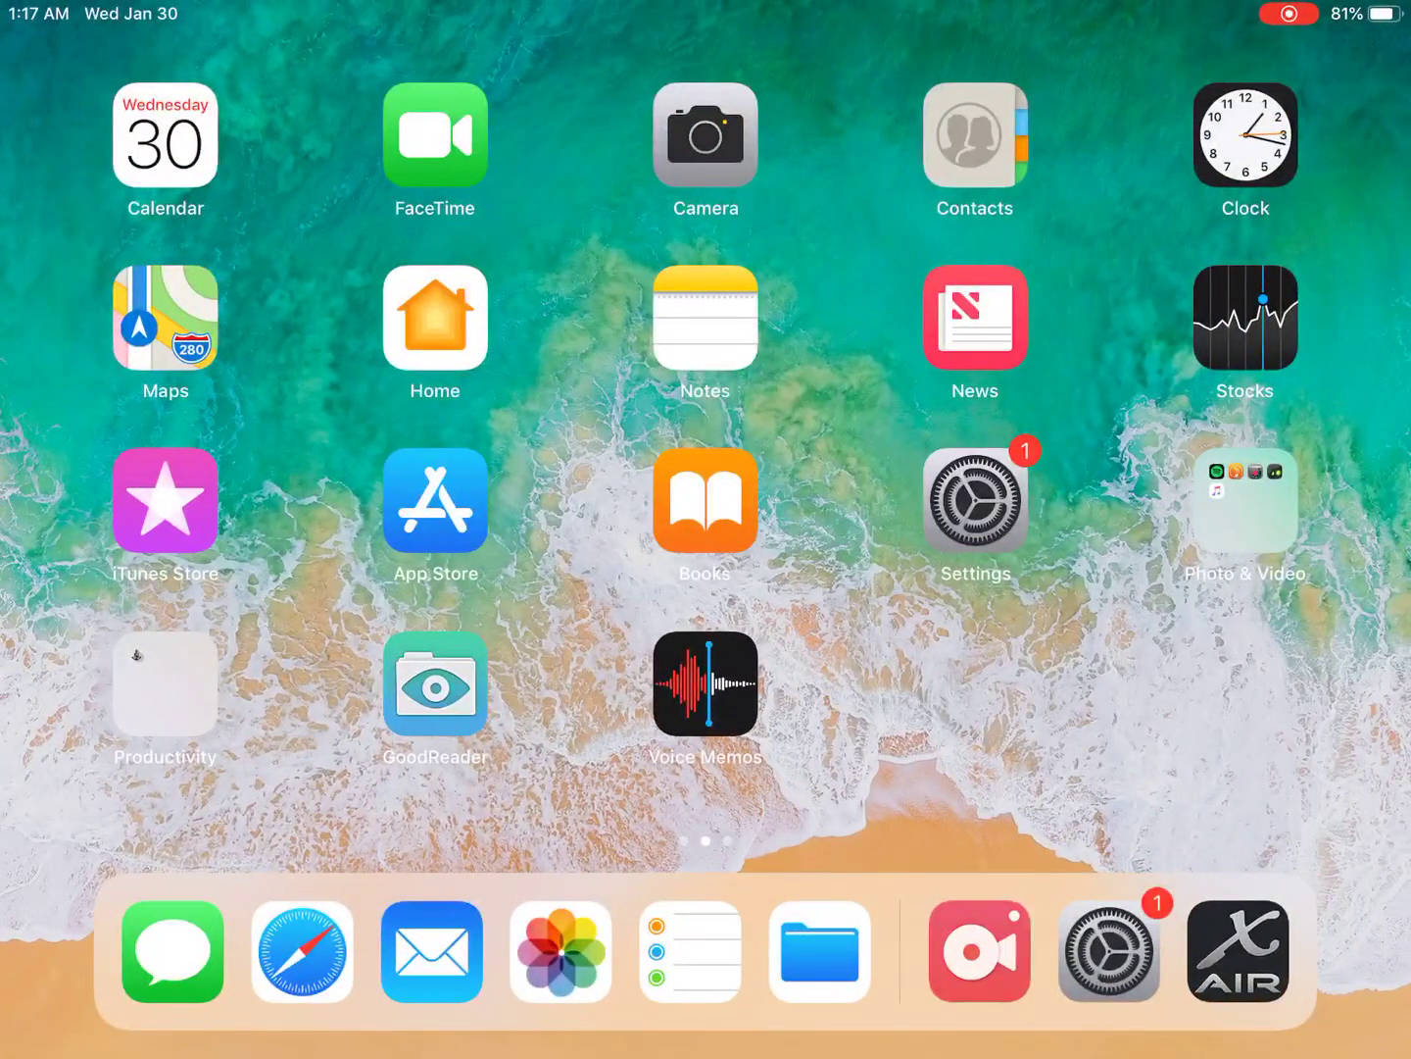
Step: Launch X AIR and show the Setup Layout page with layers and scribble strip settings
left_click(1237, 951)
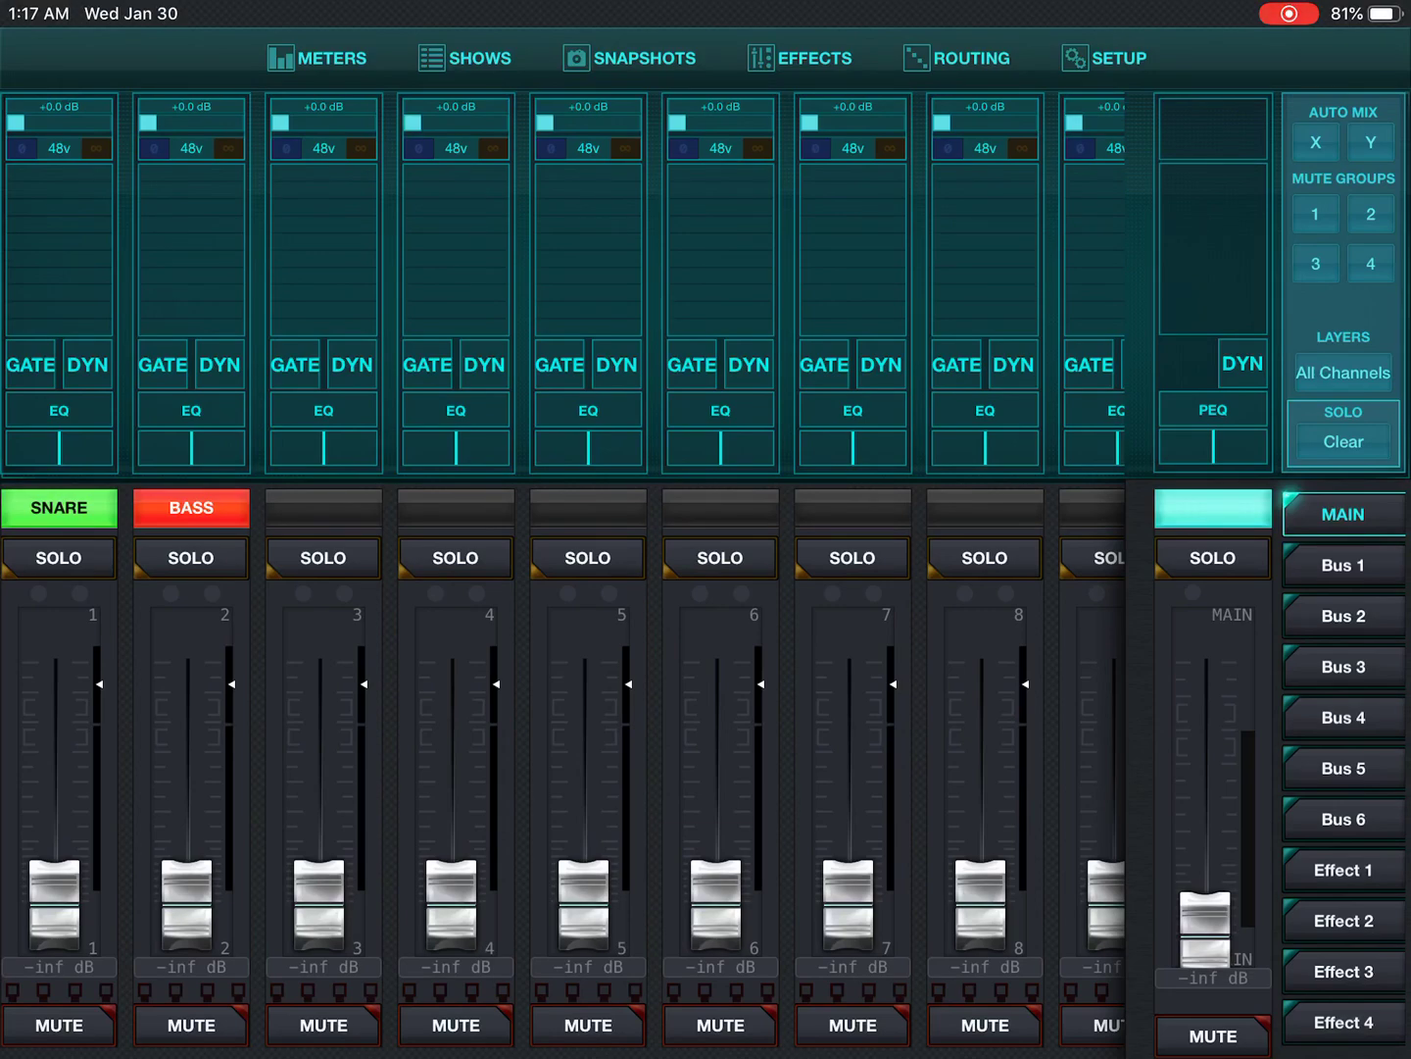
left_click(1104, 57)
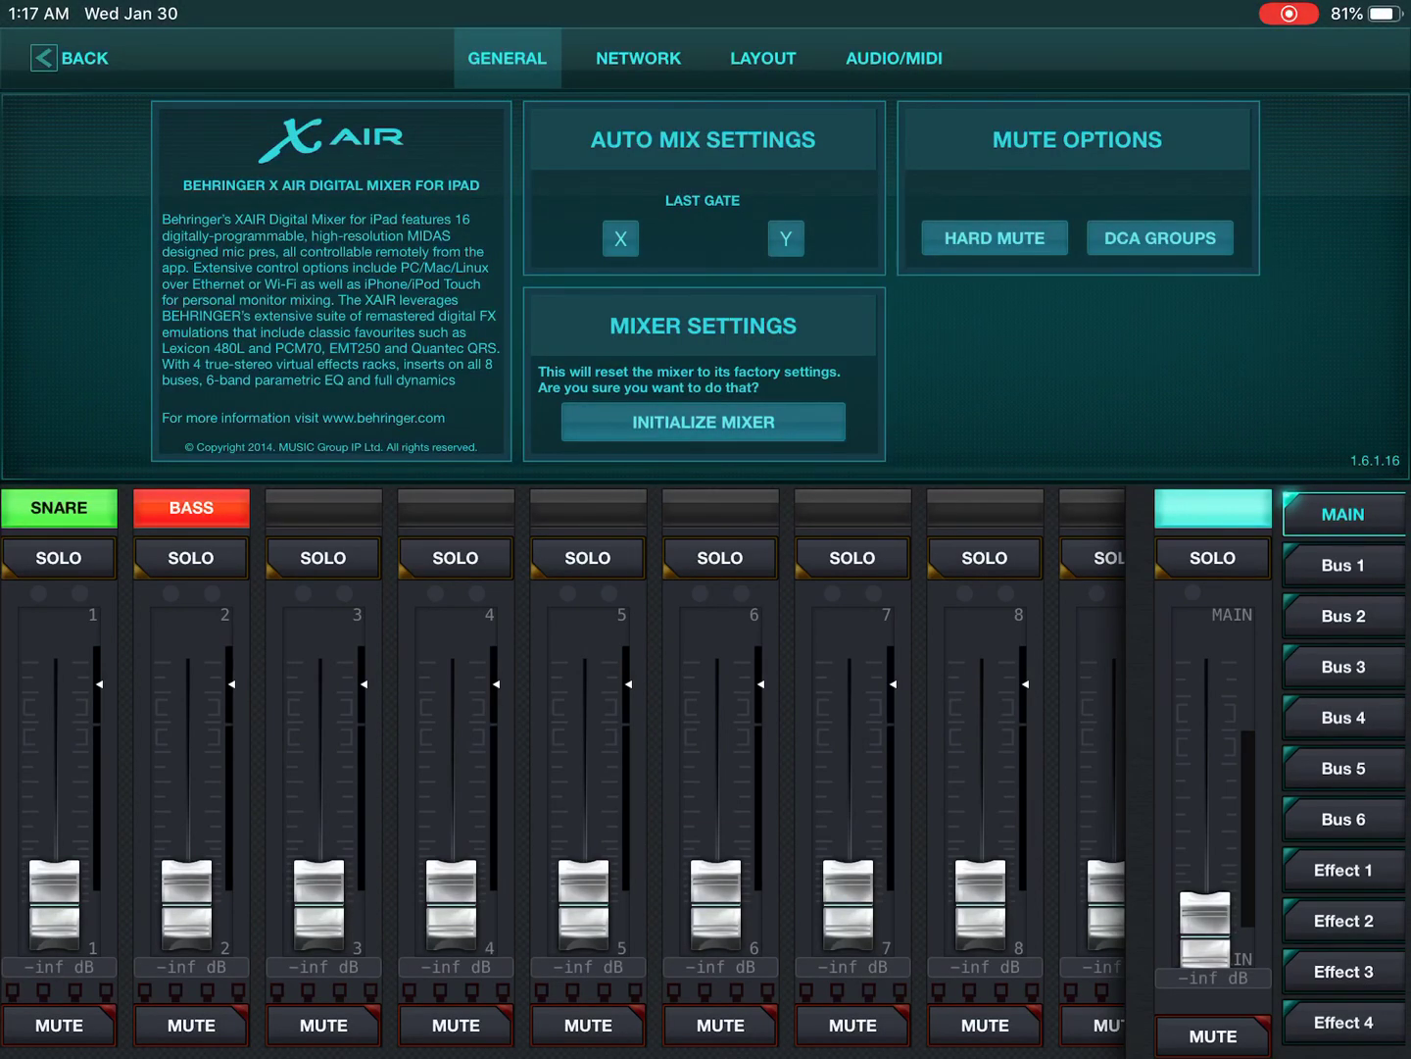
left_click(764, 58)
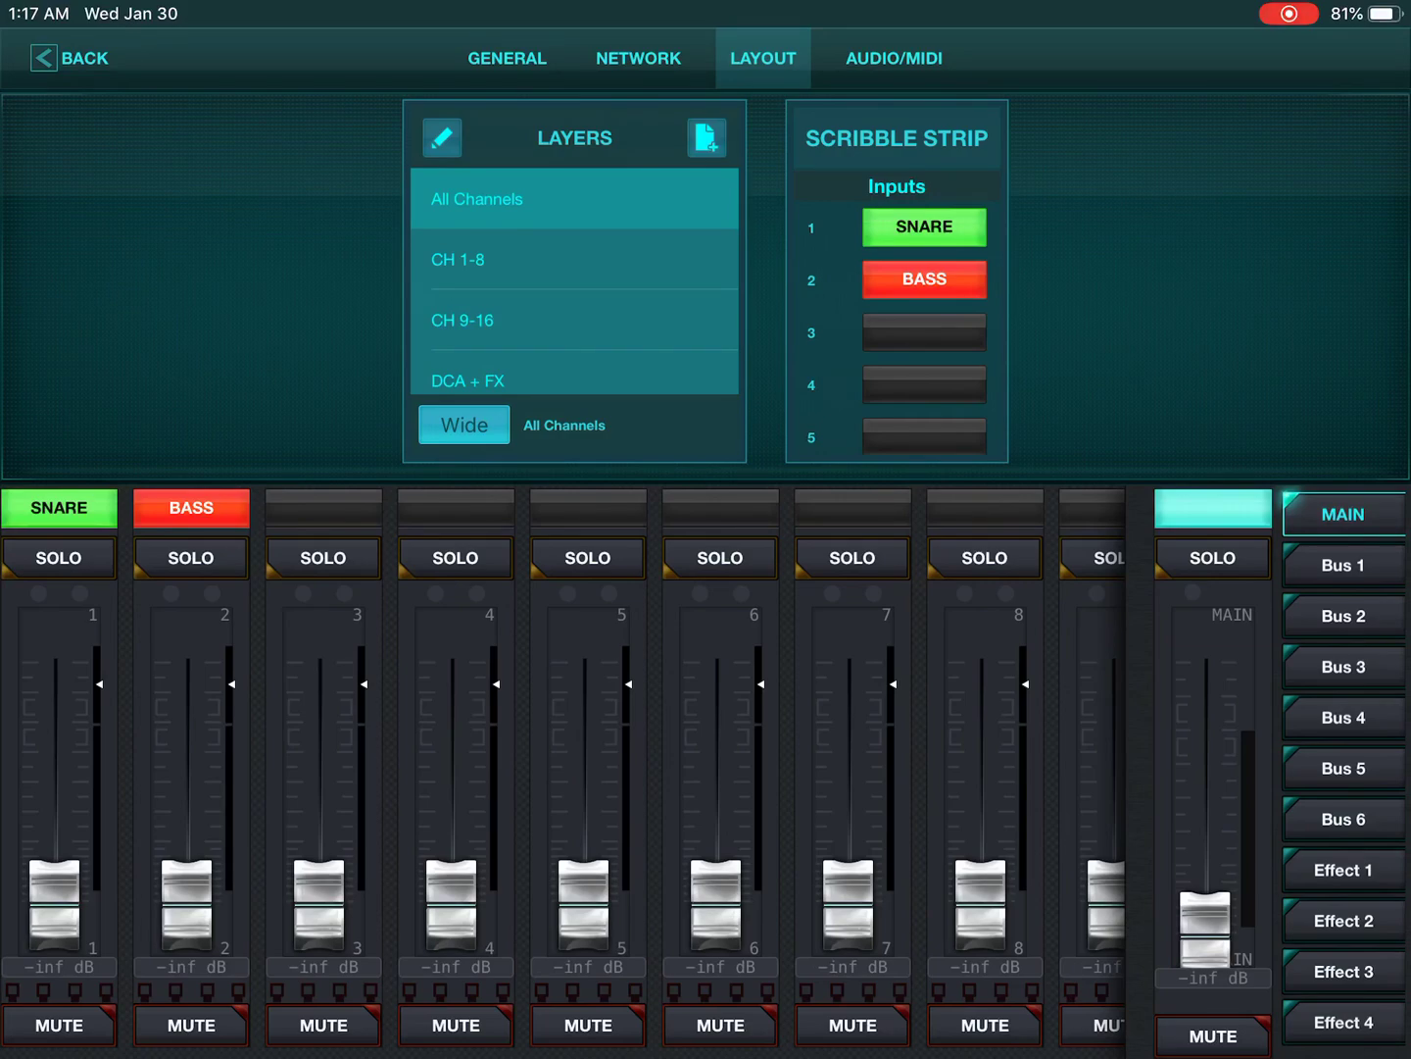
left_click(924, 279)
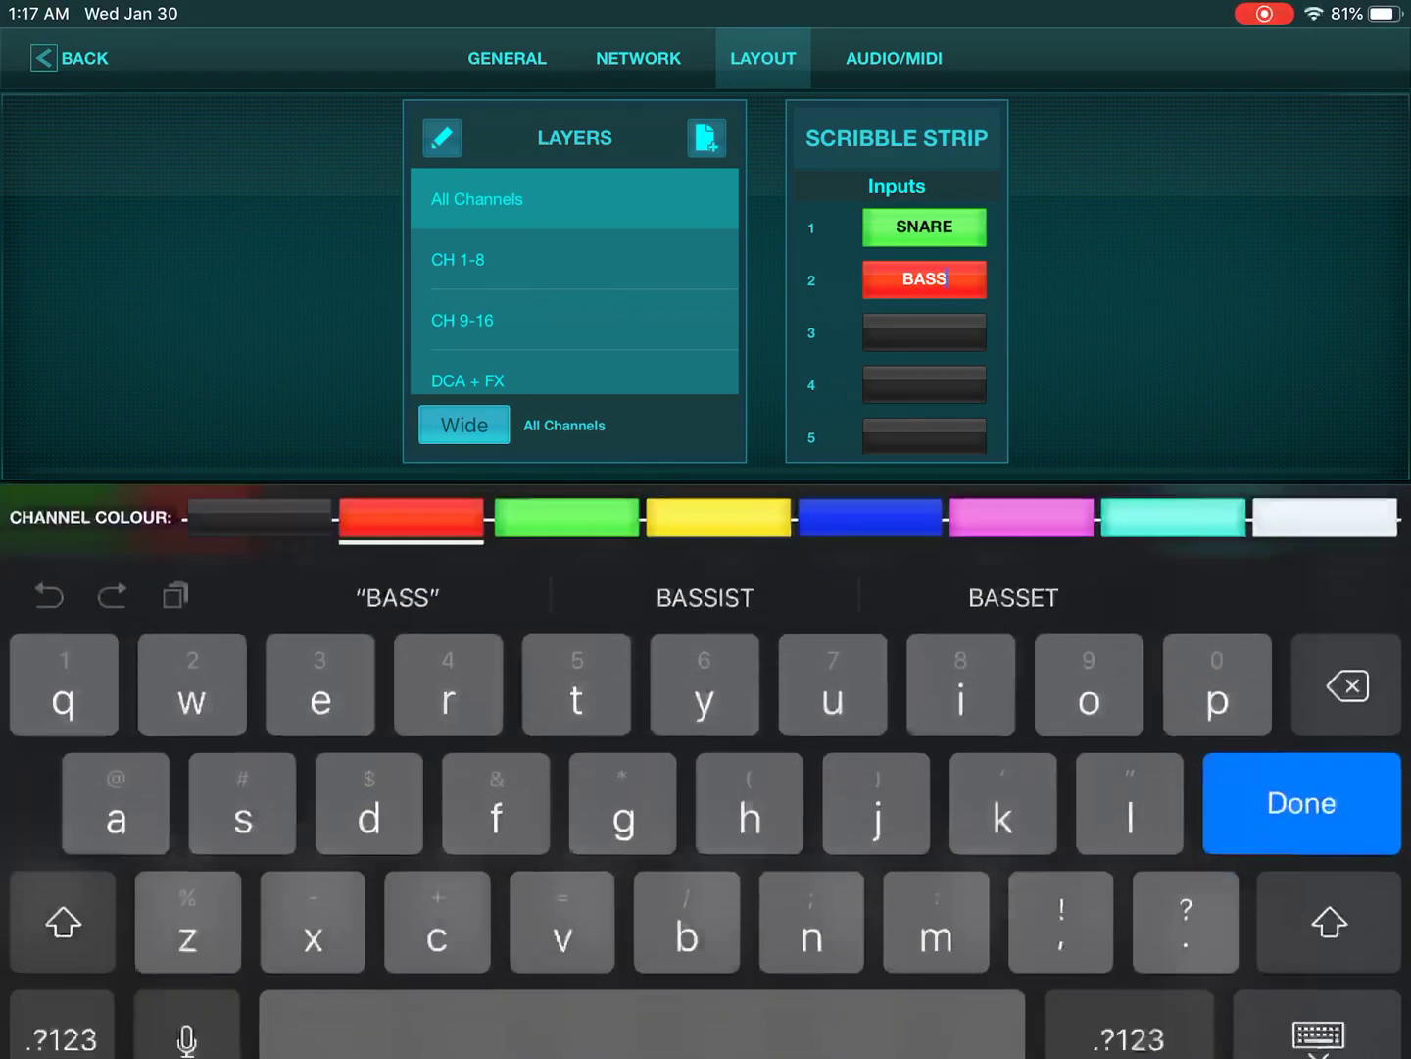
key("BackSpace")
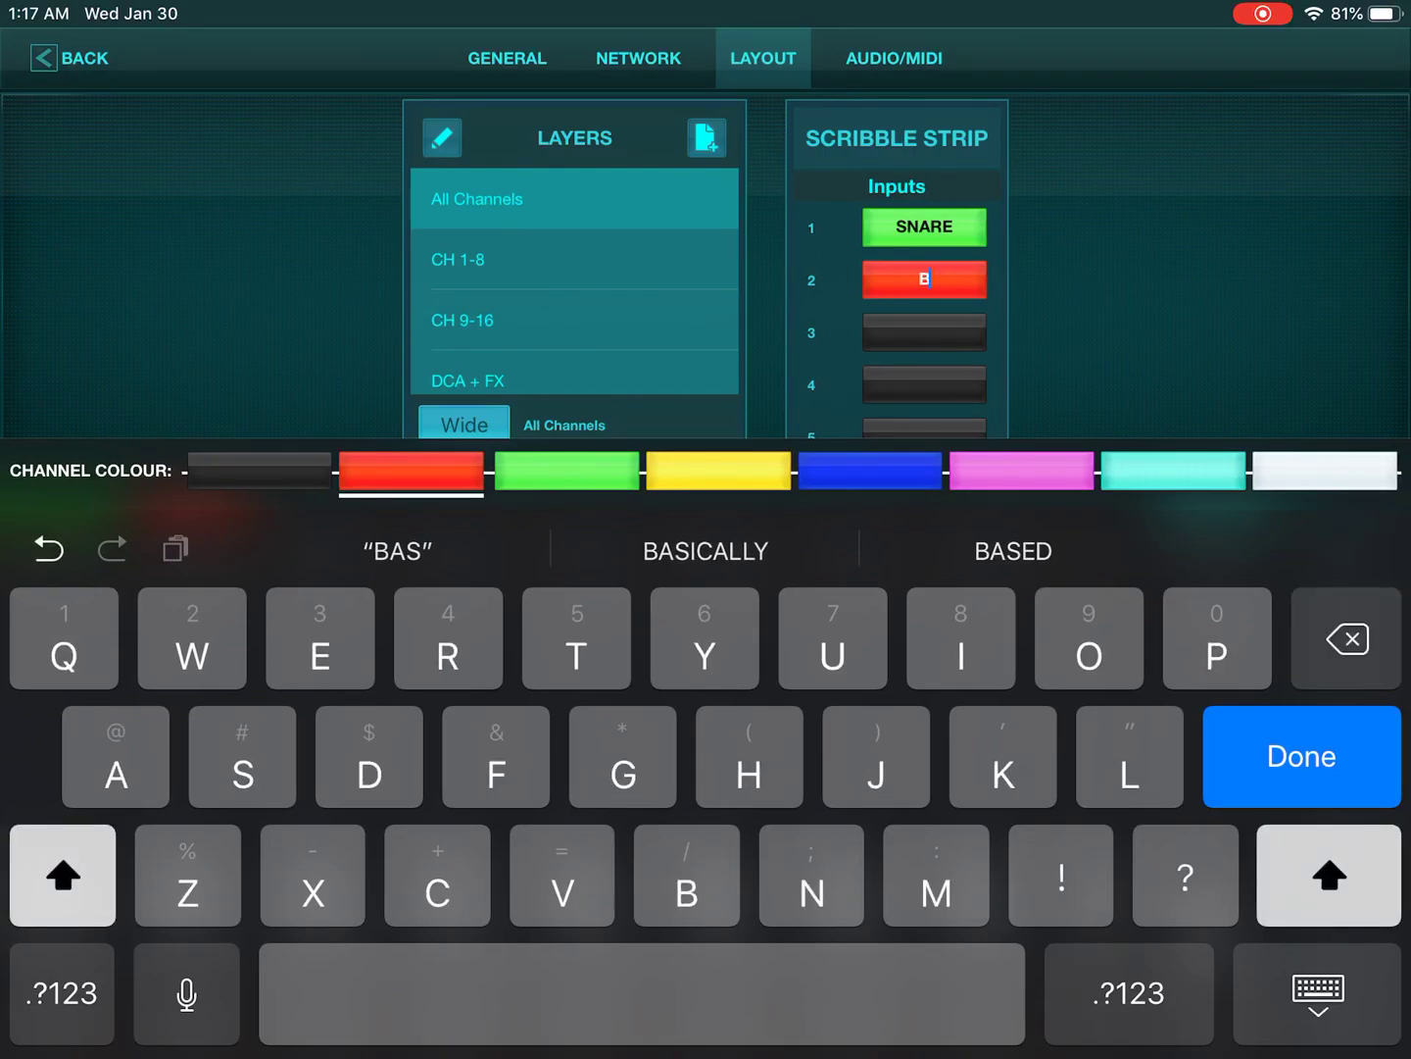
key("BackSpace")
key("BackSpace")
key("BackSpace")
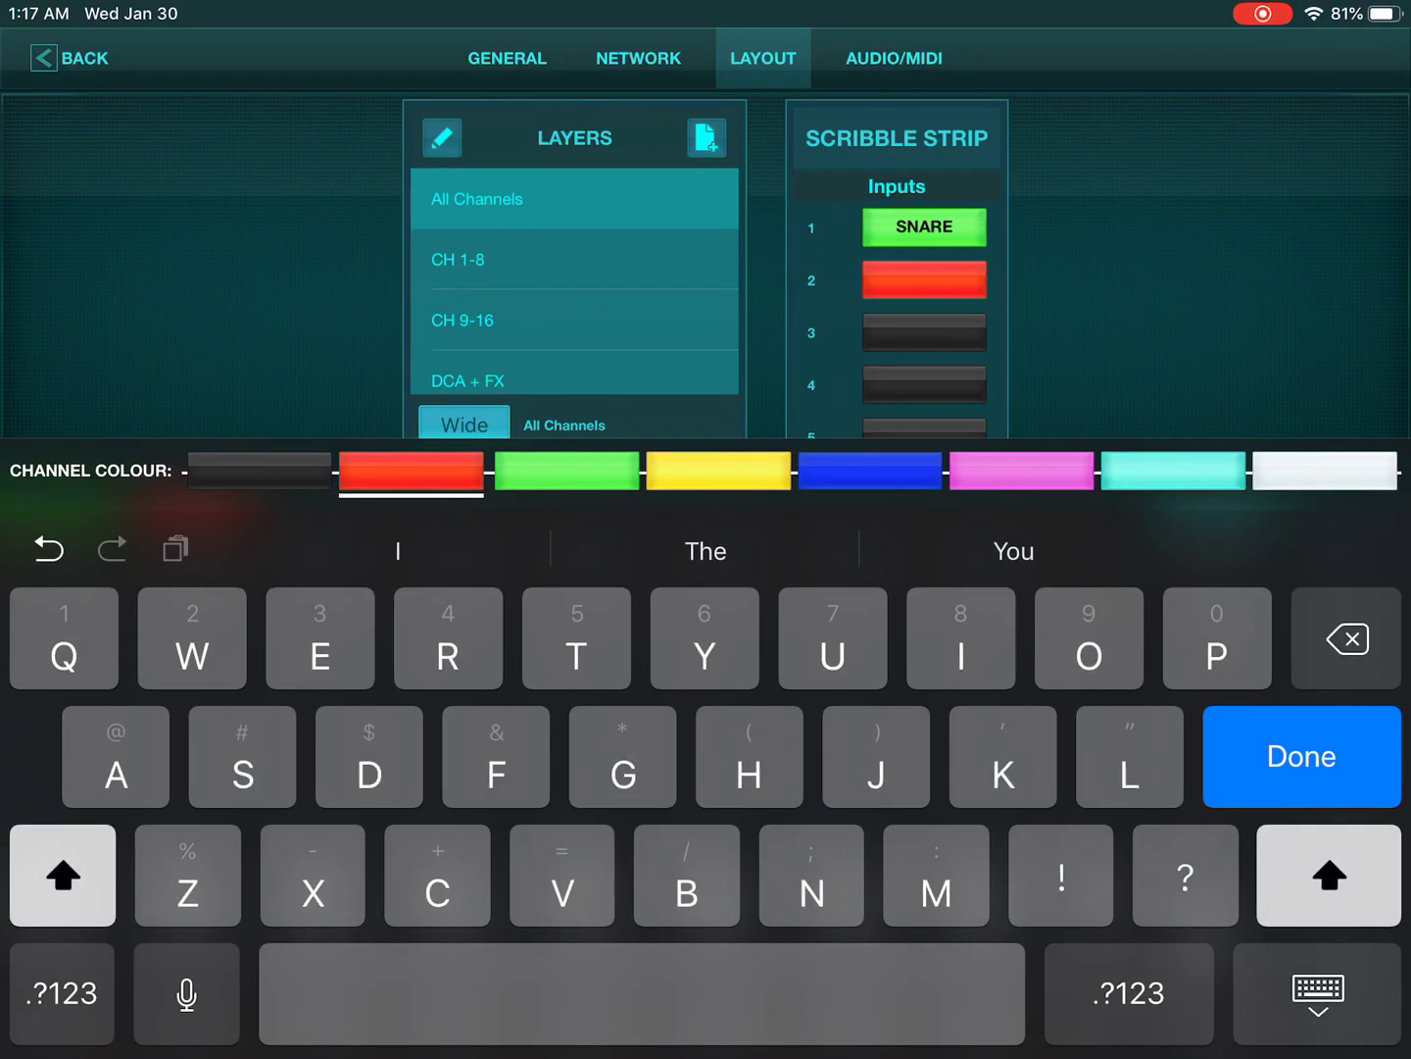
type("BASS")
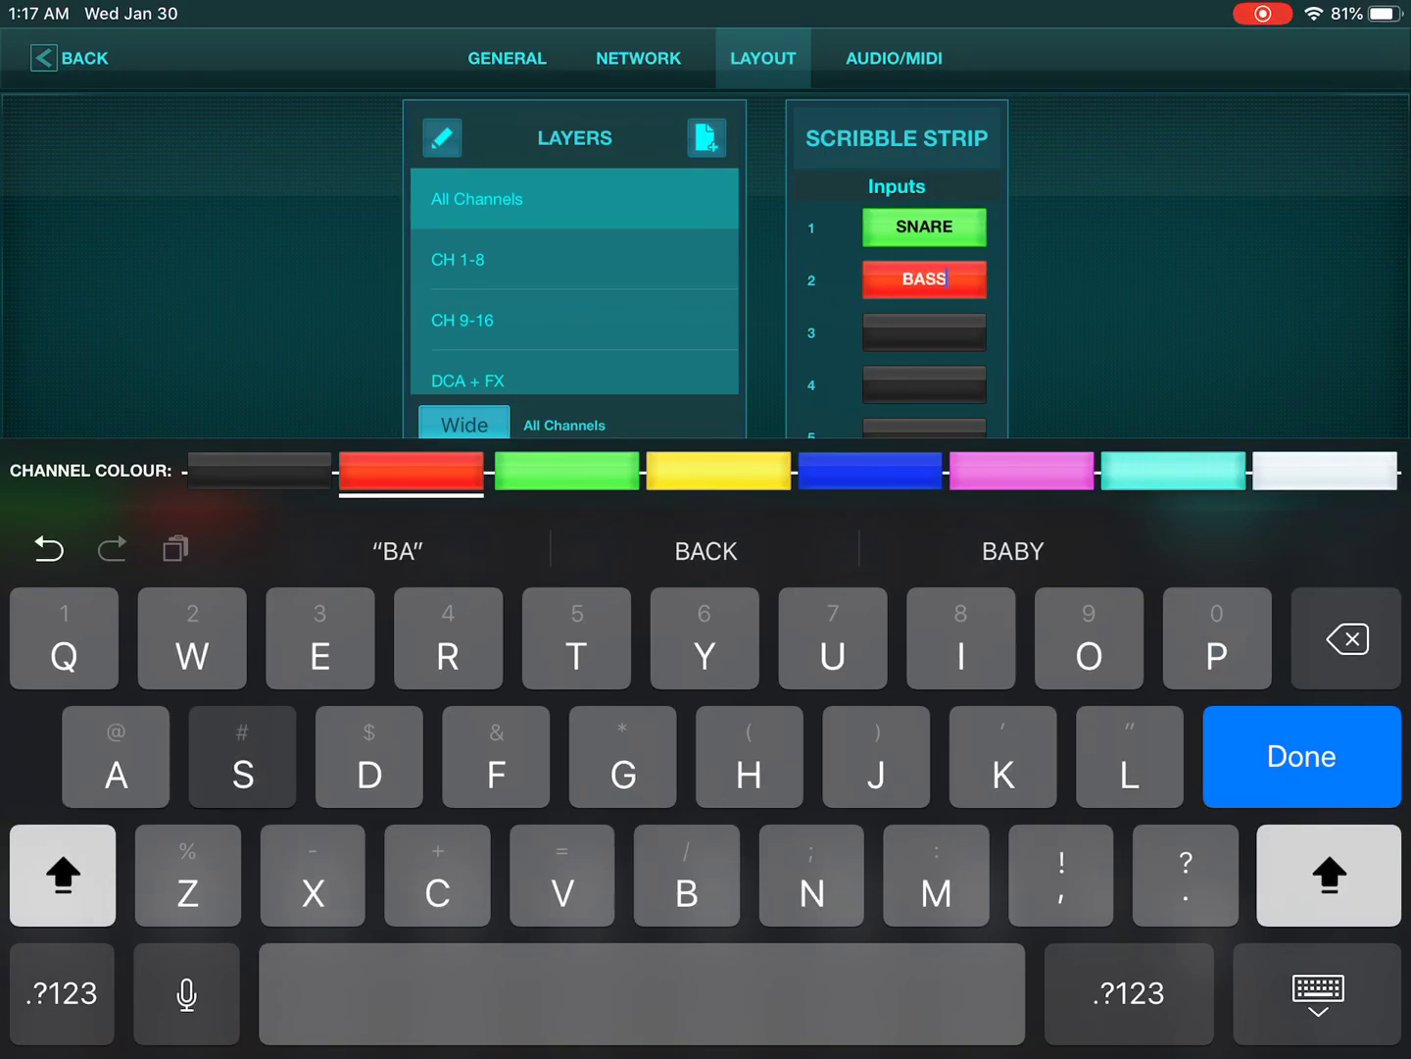
left_click(870, 471)
left_click(718, 471)
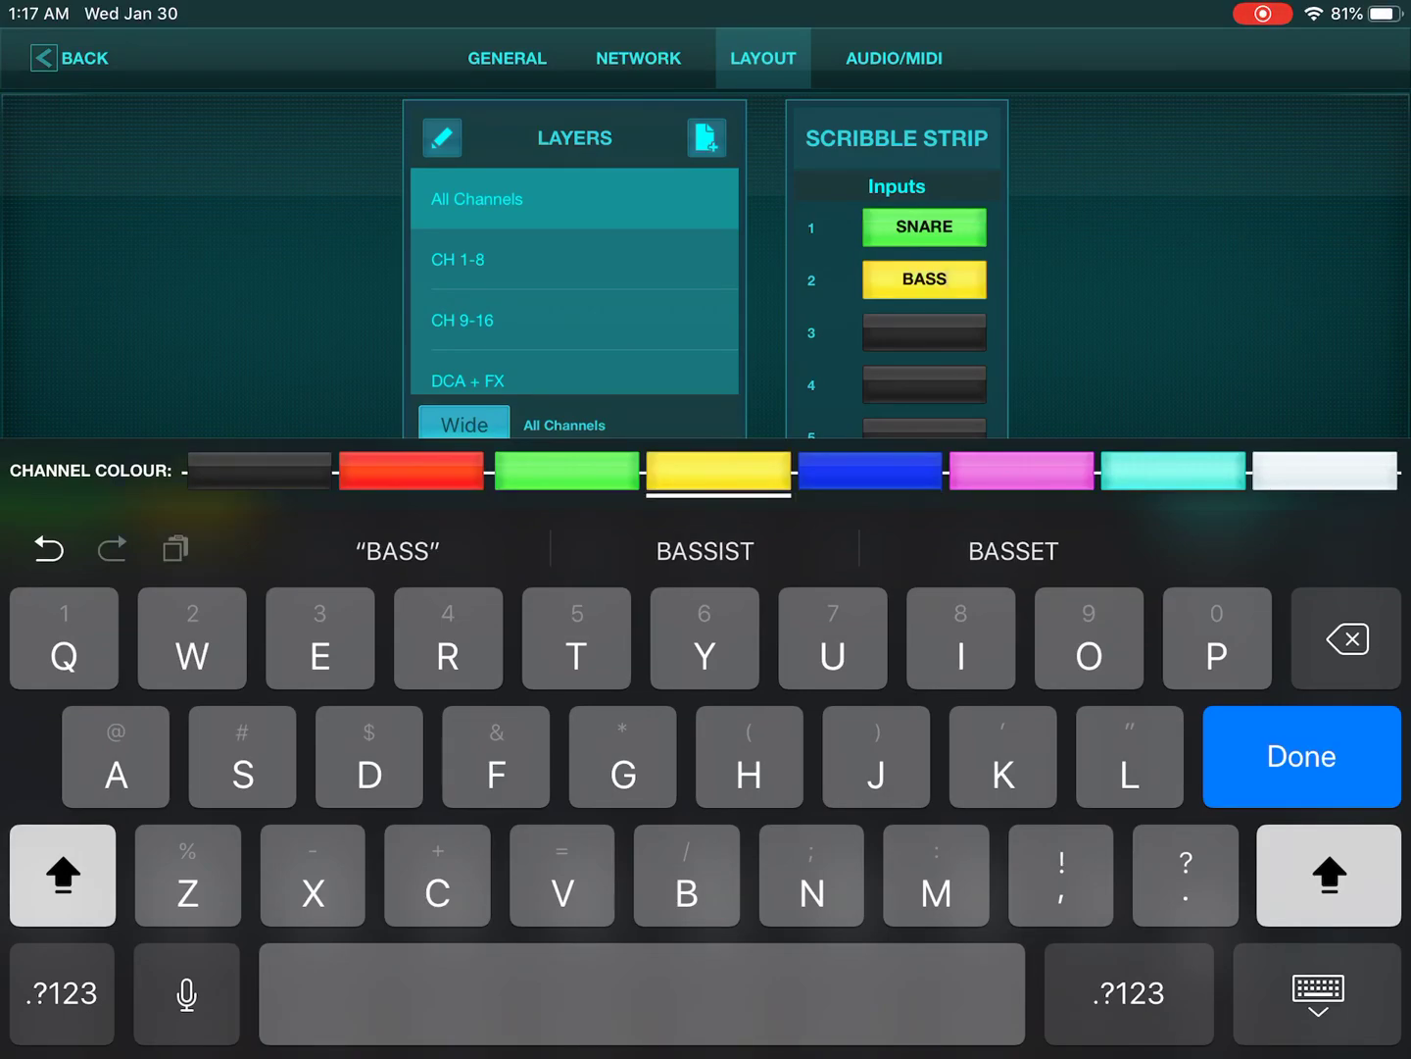
left_click(567, 471)
left_click(410, 470)
left_click(259, 471)
left_click(717, 471)
left_click(869, 472)
left_click(568, 472)
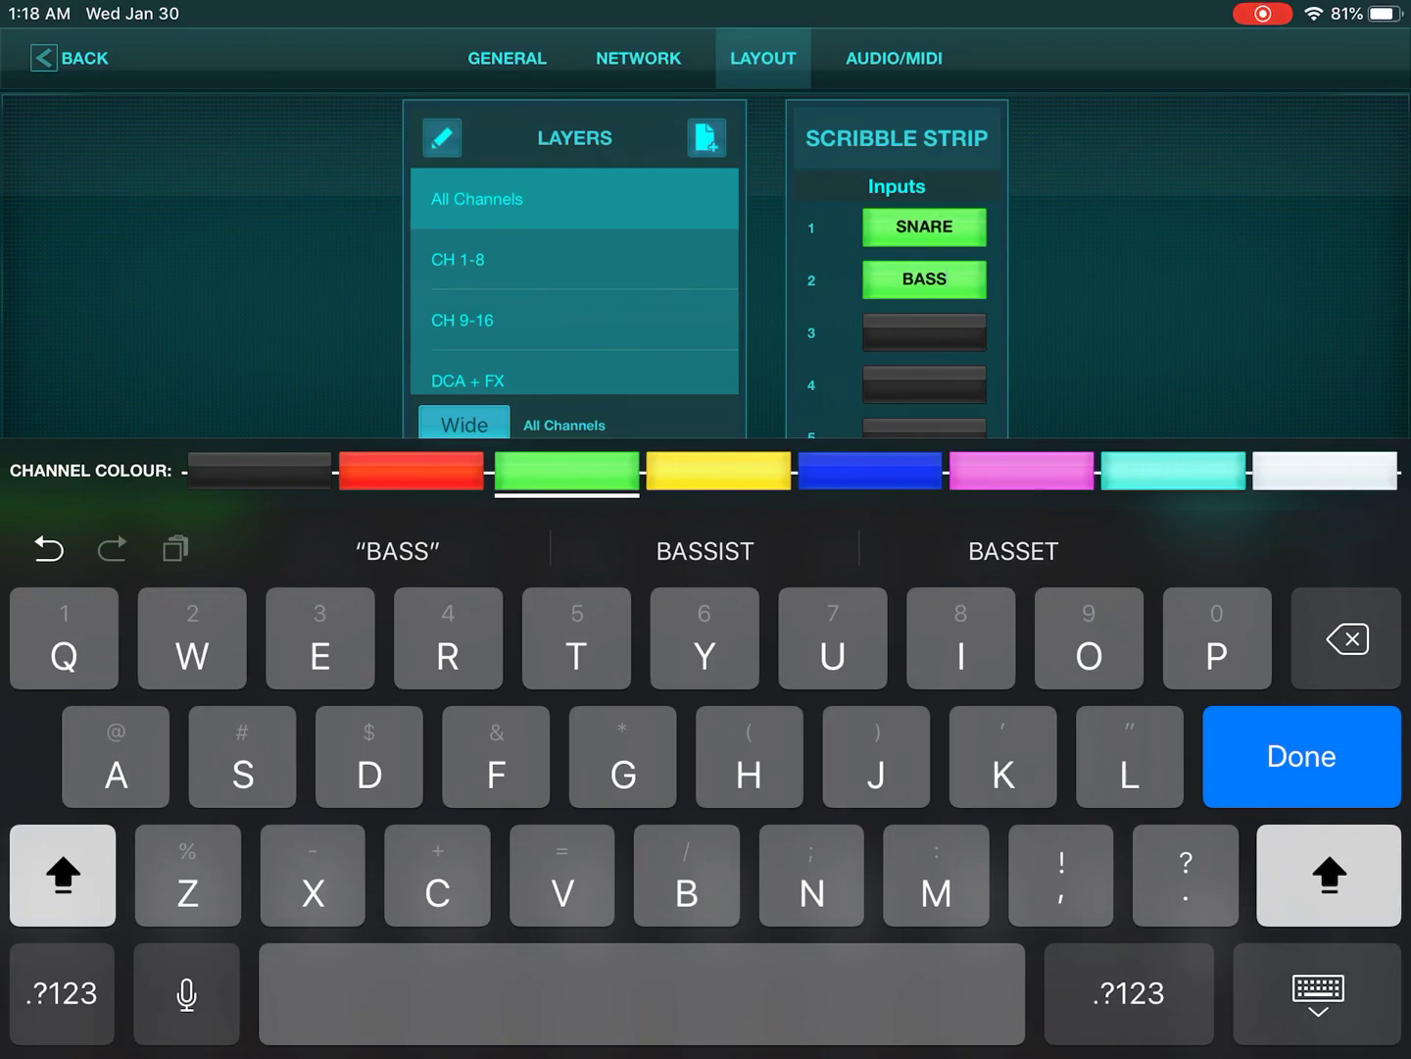
left_click(410, 471)
key("Return")
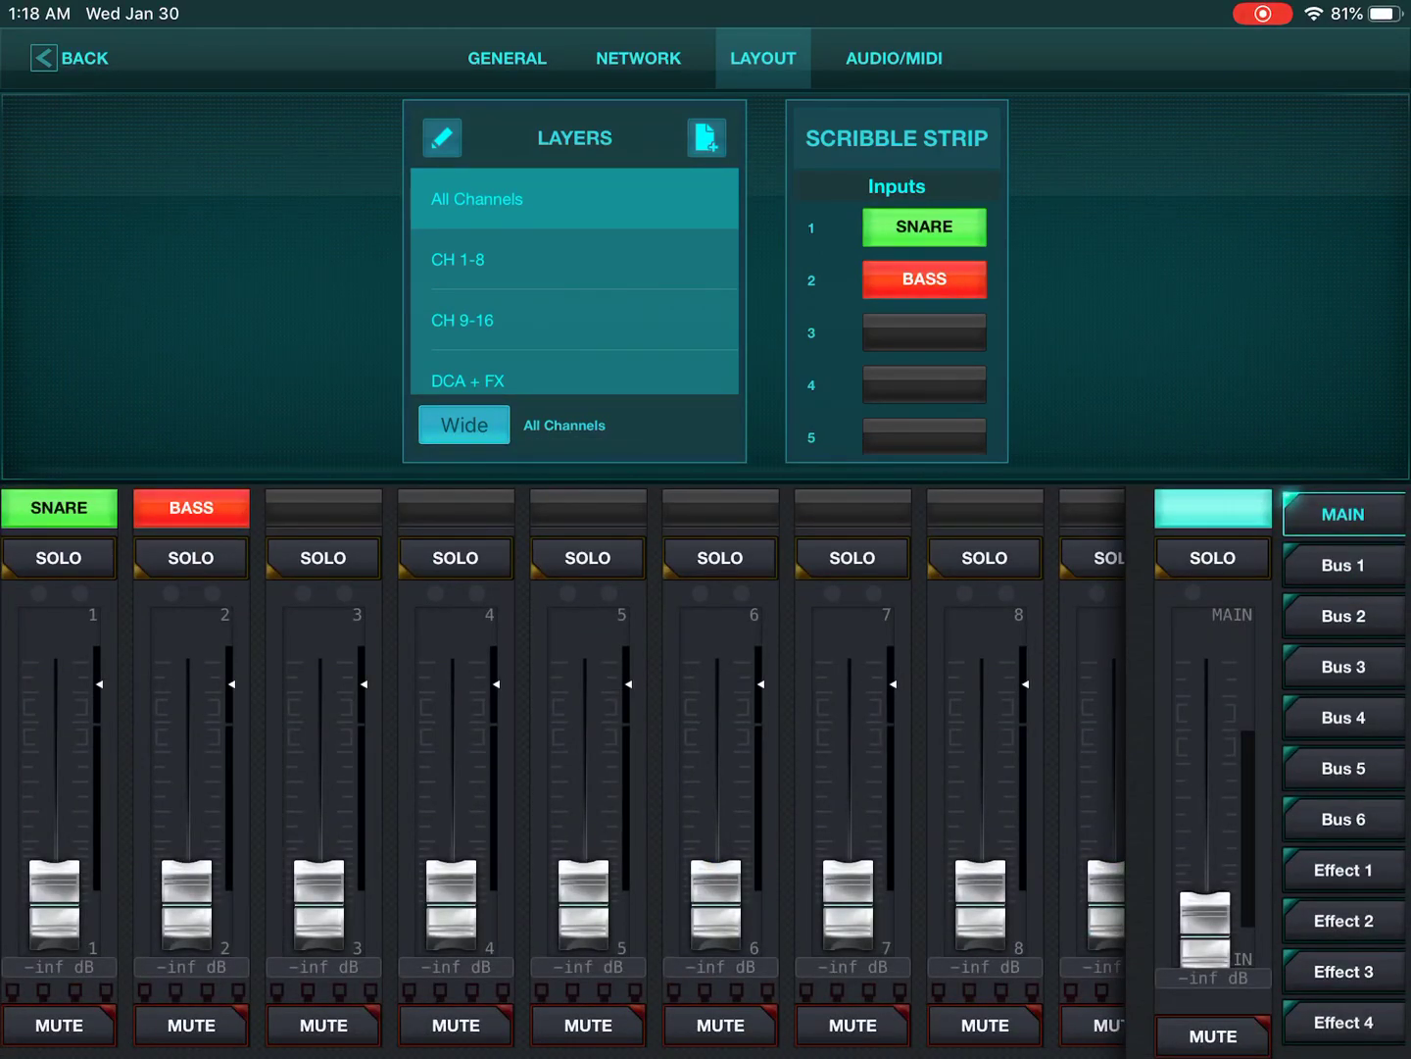
Step: Set scribble strips 3 and 4 to TOM1 (yellow) and TOM2 (blue), then confirm
left_click(924, 331)
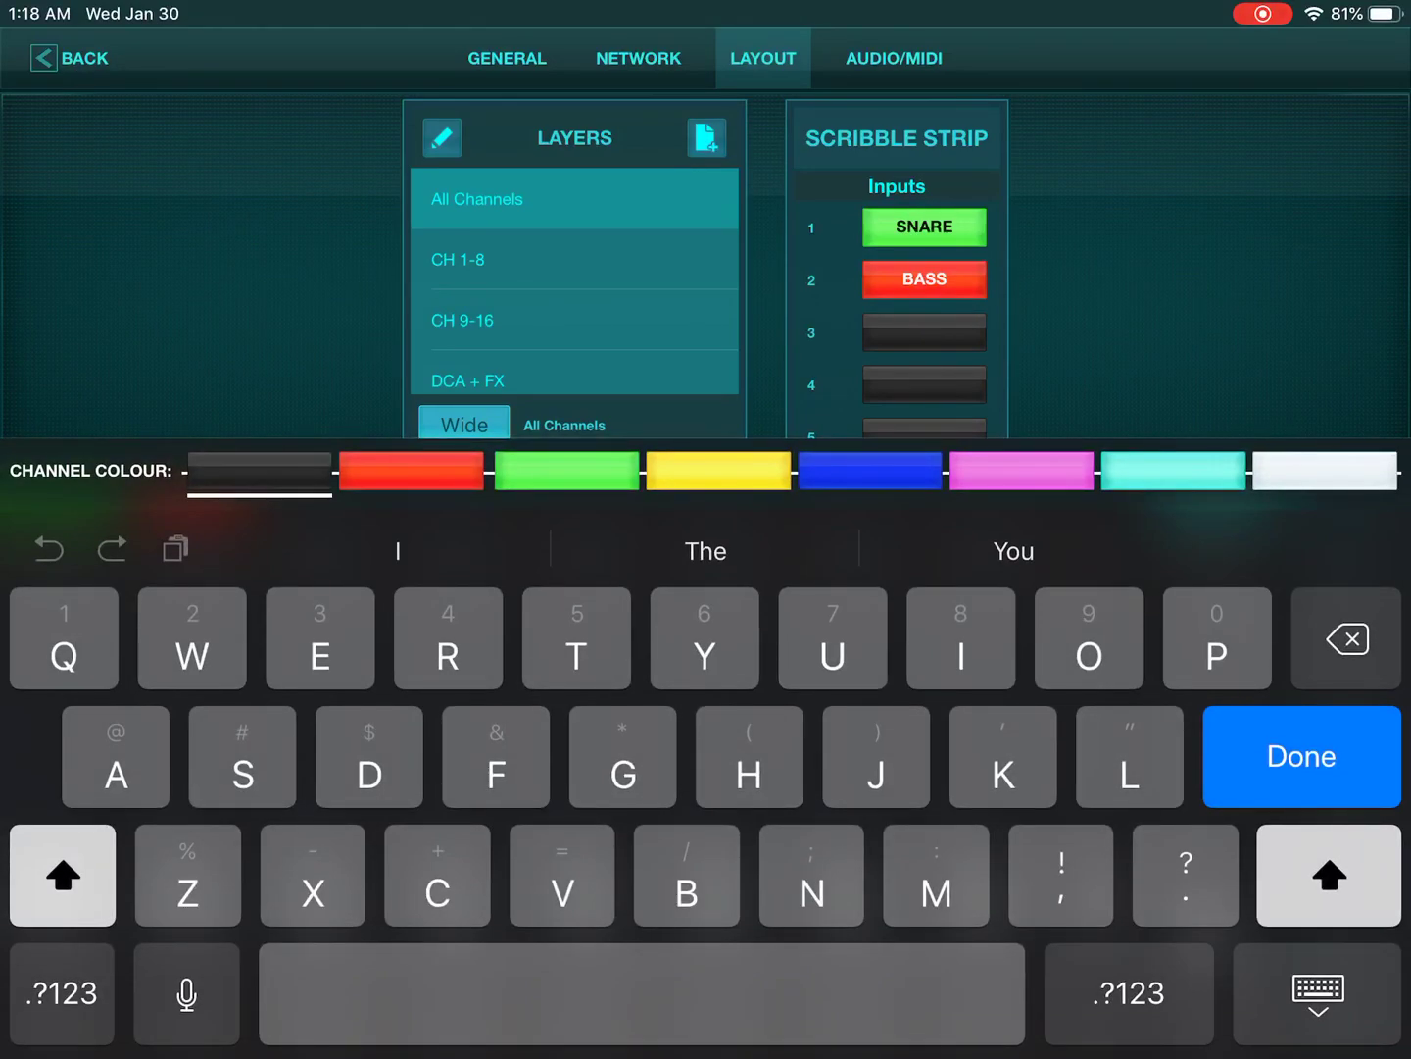
type("T")
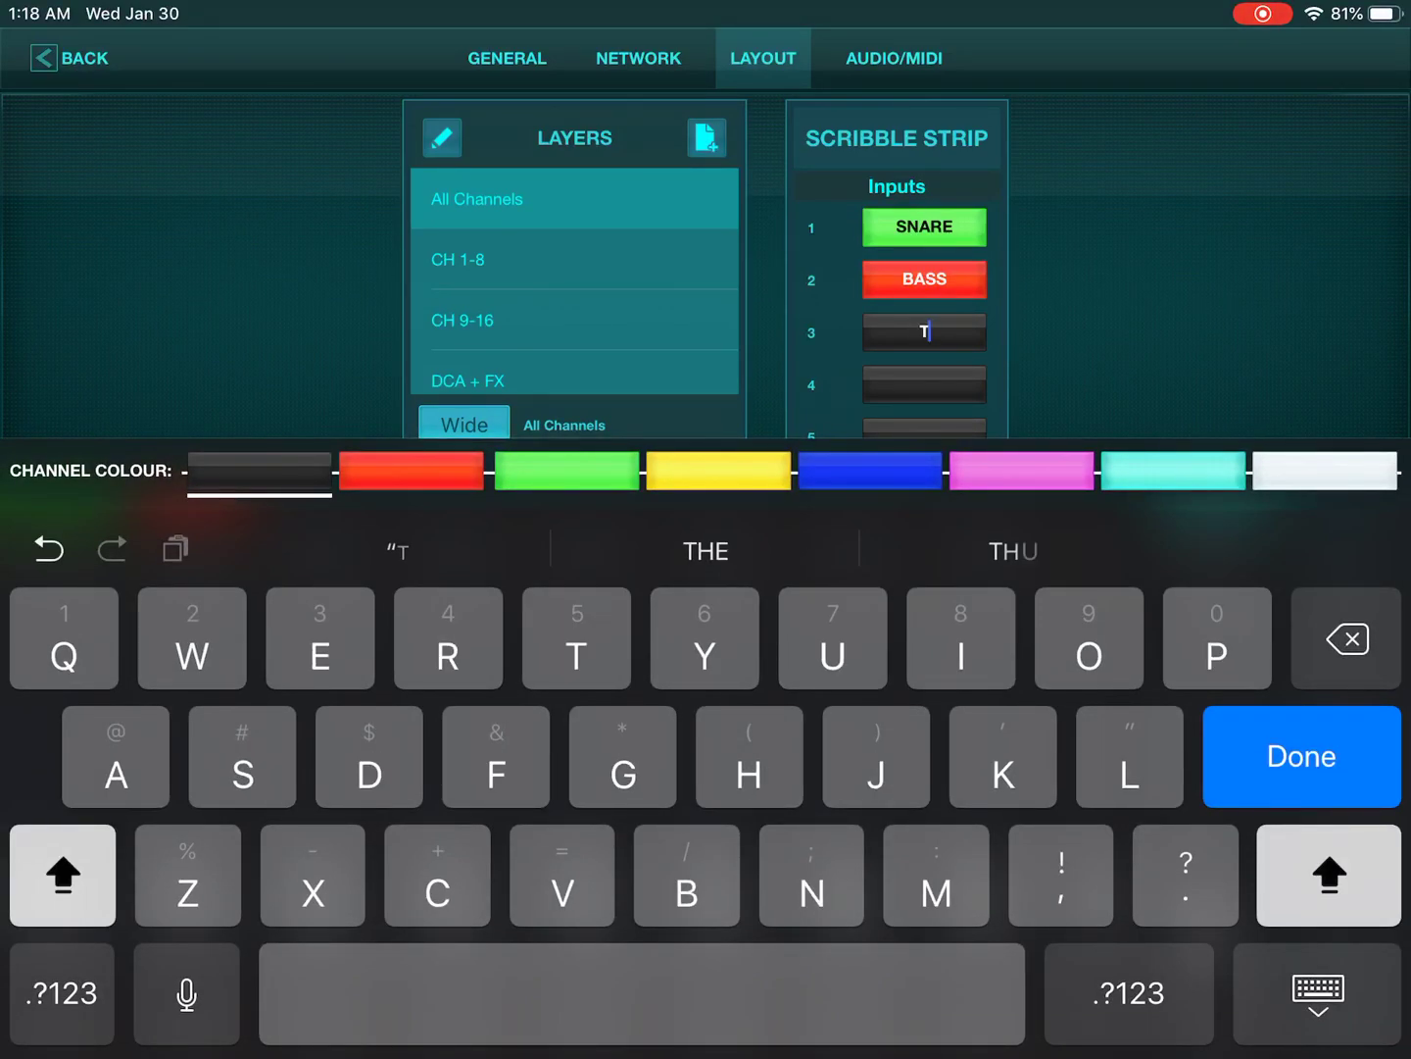
type("OM")
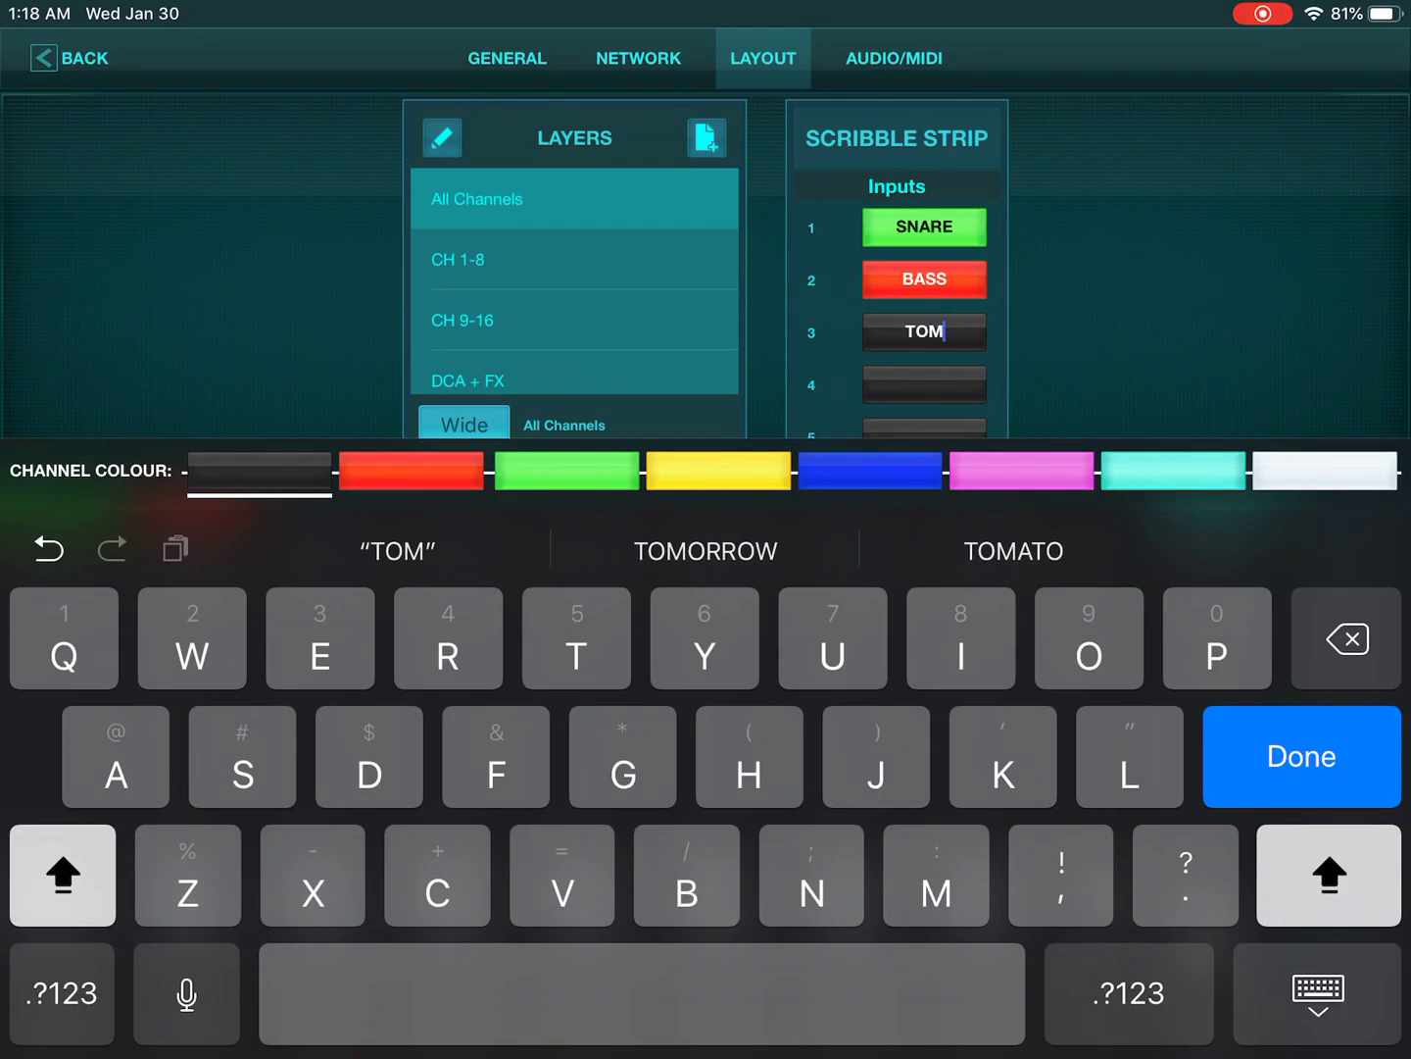
type("1")
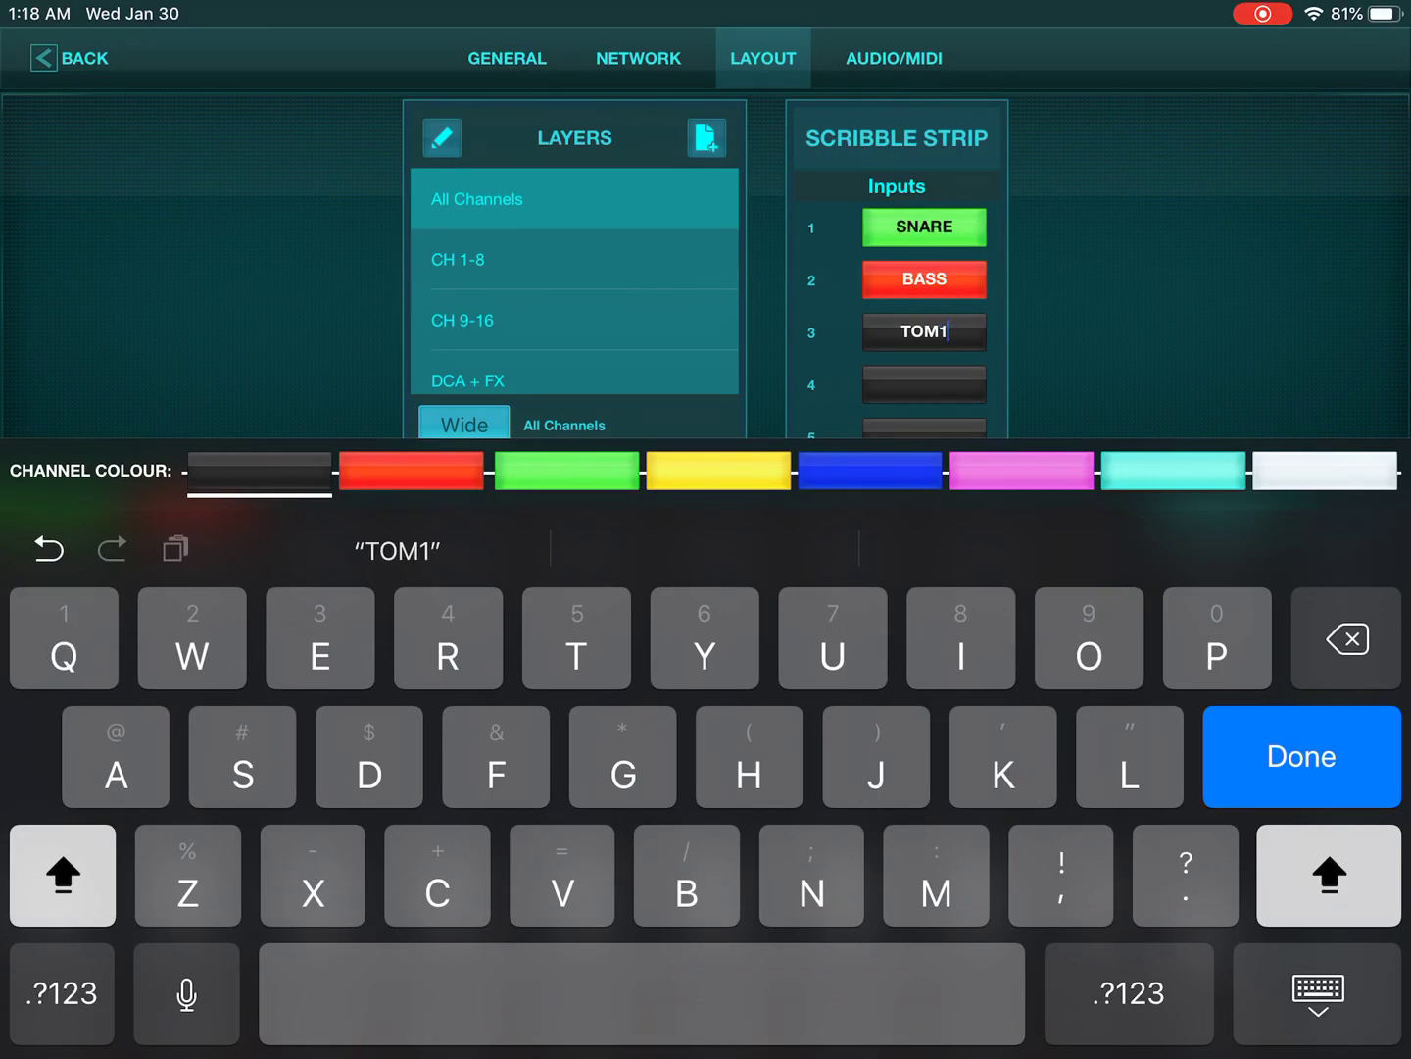
left_click(717, 470)
left_click(924, 384)
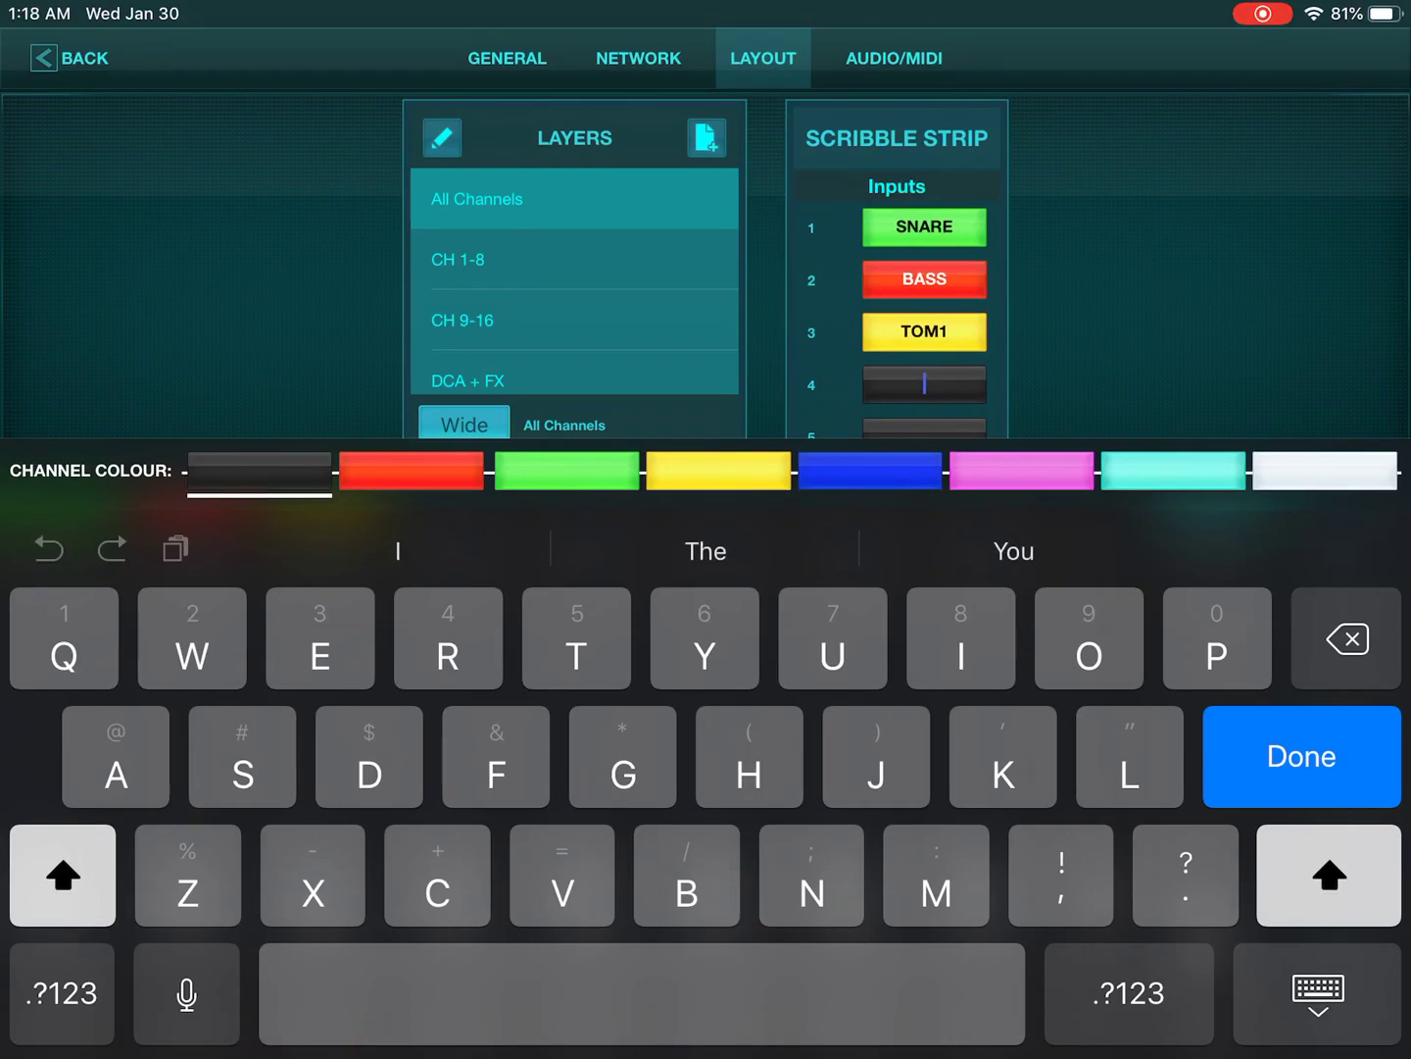
type("T")
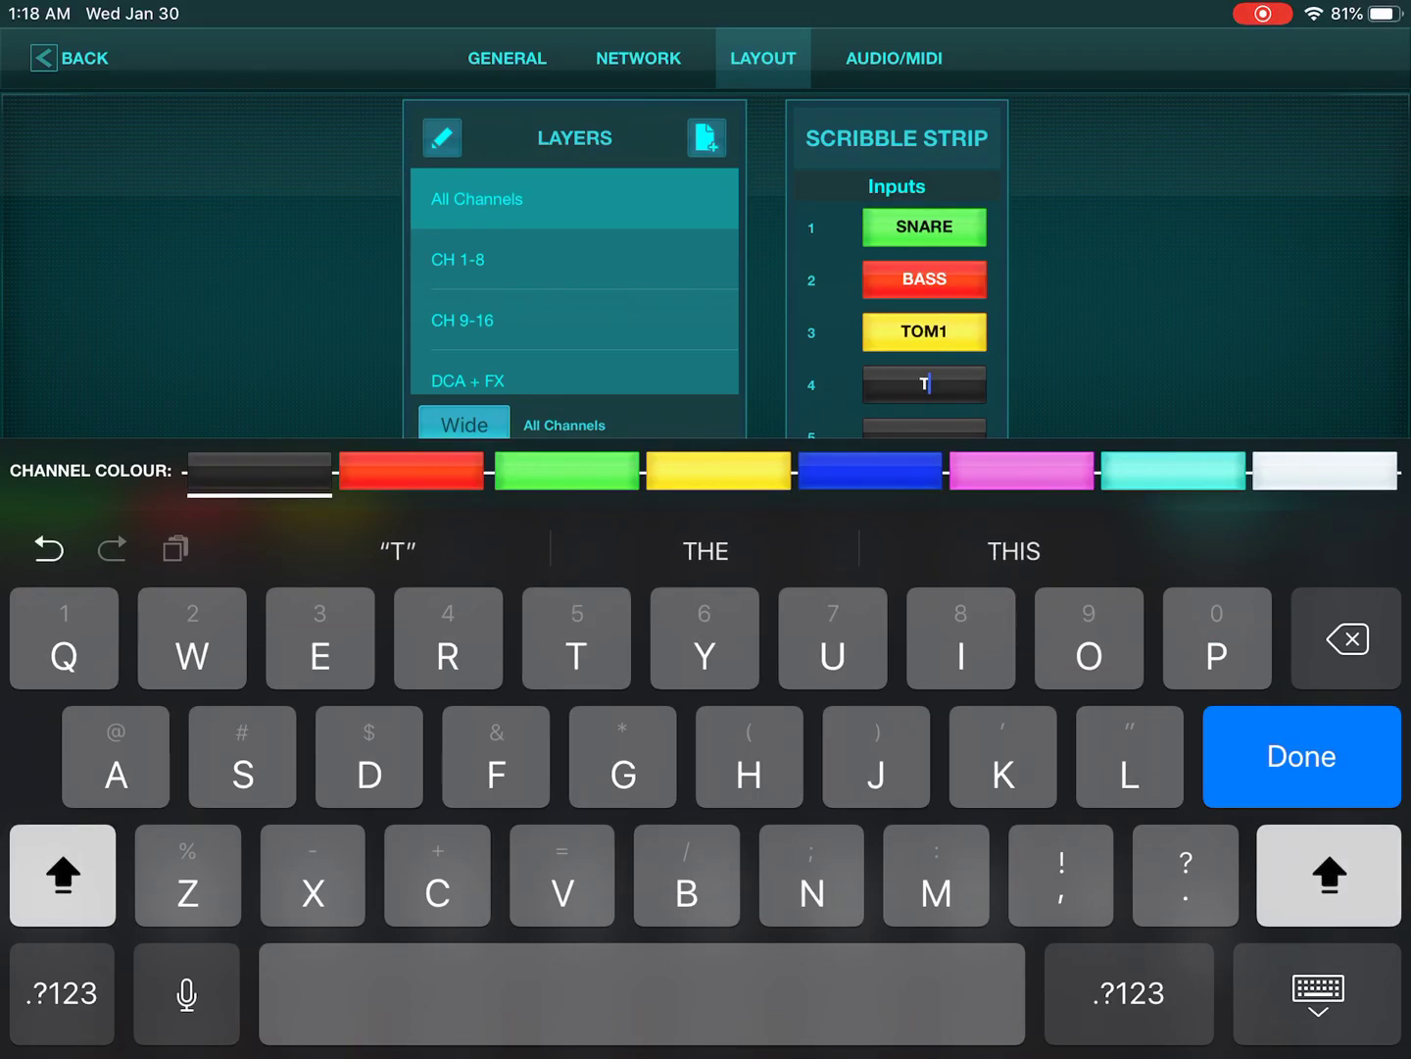
type("OM2")
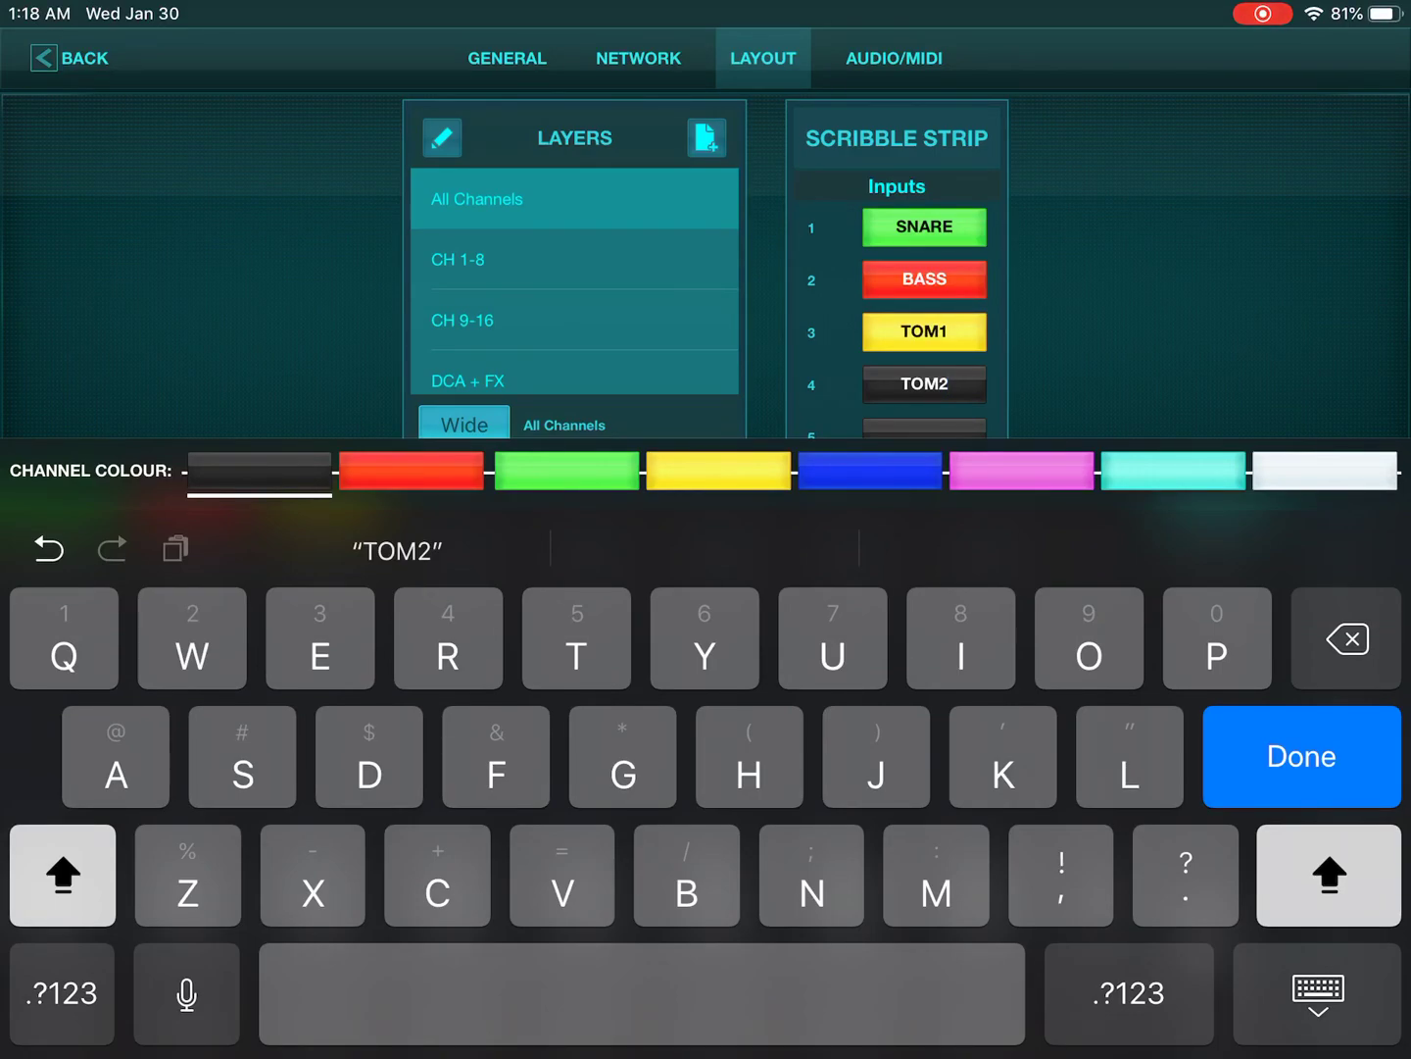
left_click(870, 471)
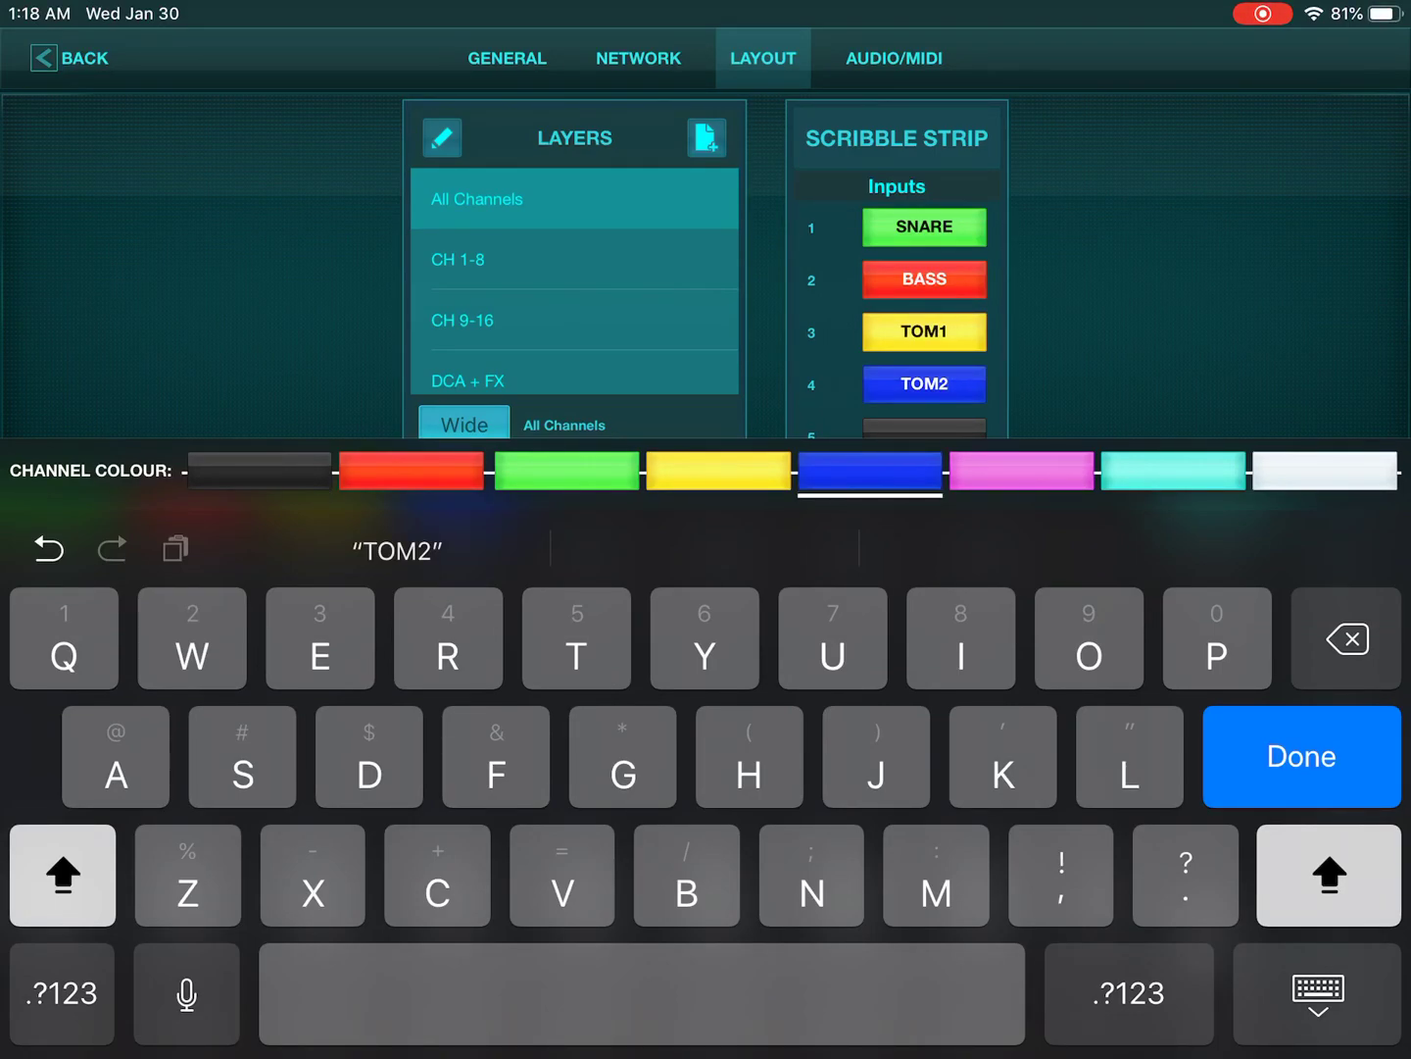
key("Return")
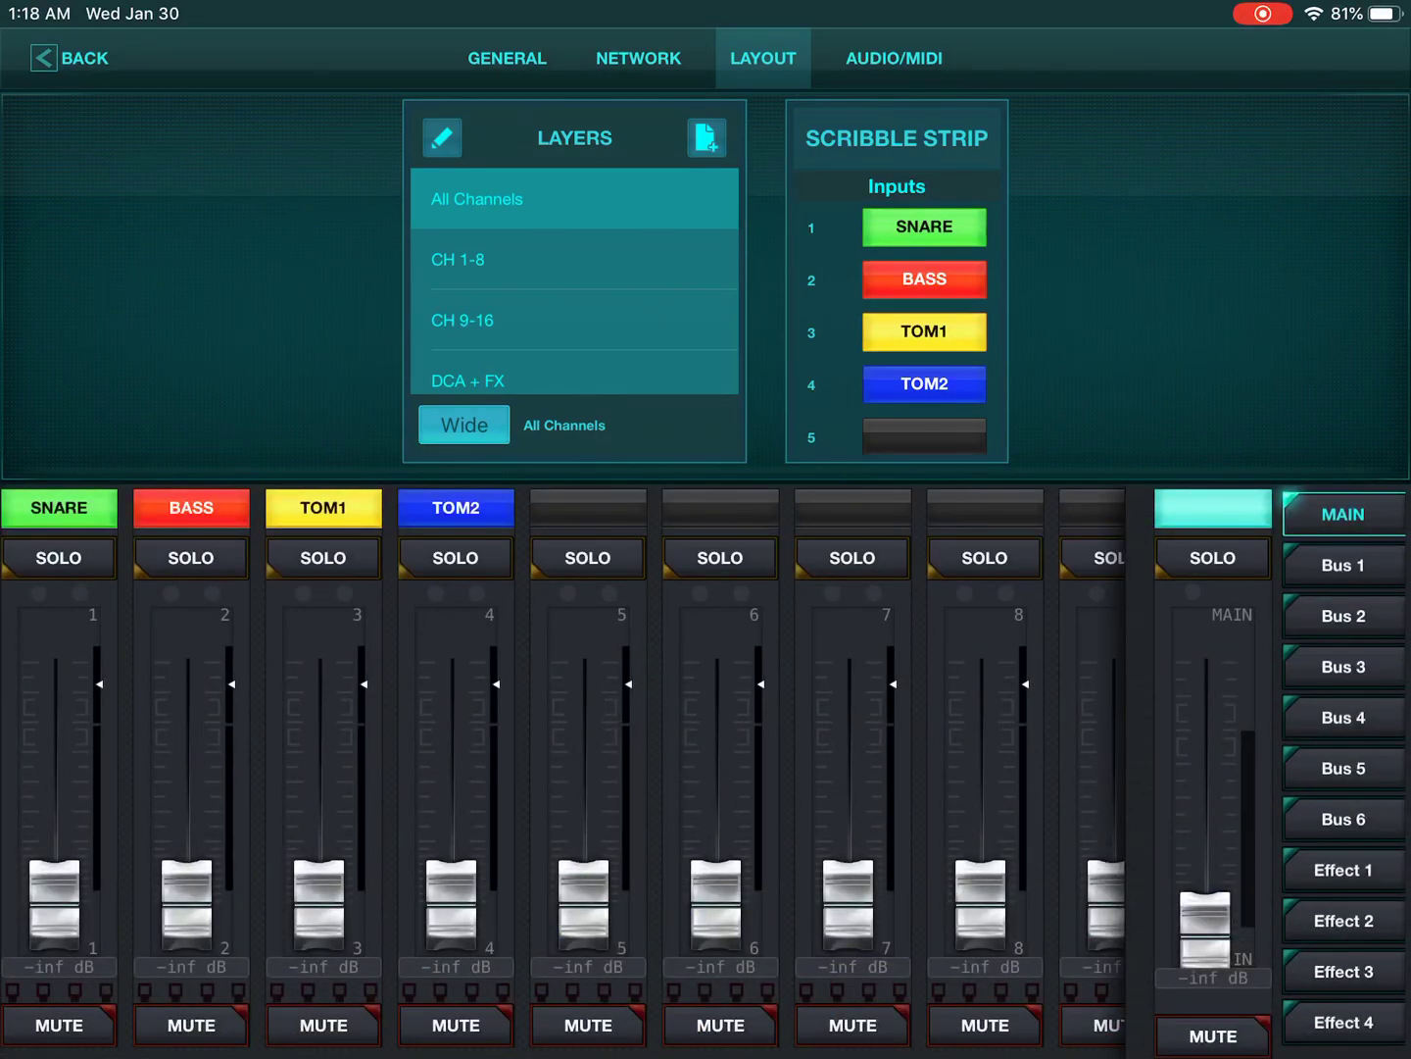